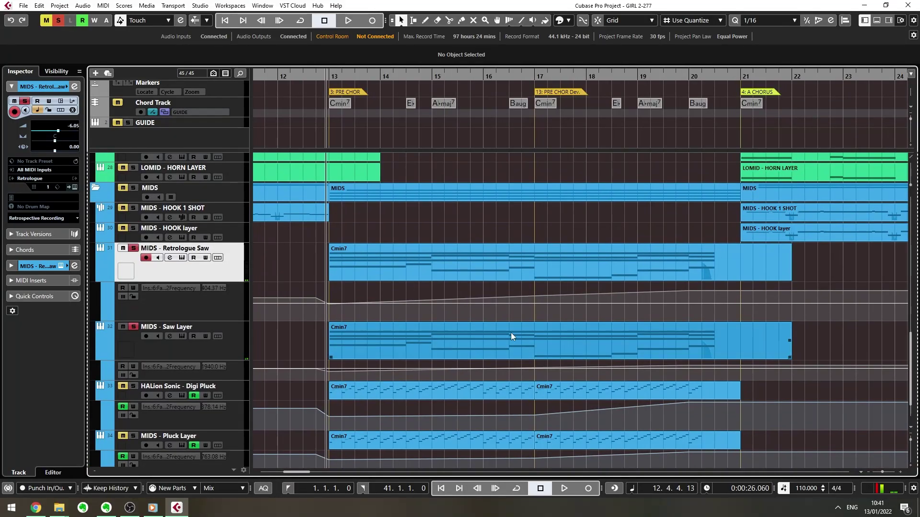
Play the soloed saw tracks through the pre-chorus without and with their filter automation for comparison
key("space")
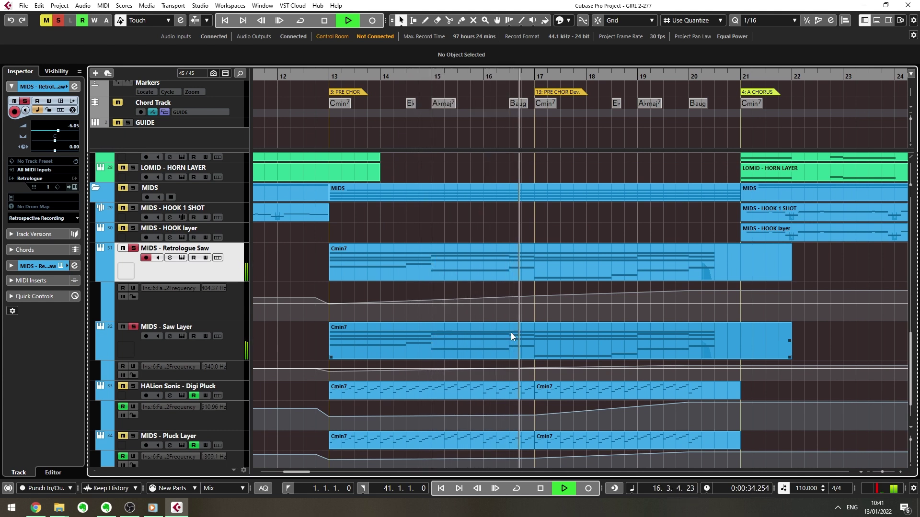
key("space")
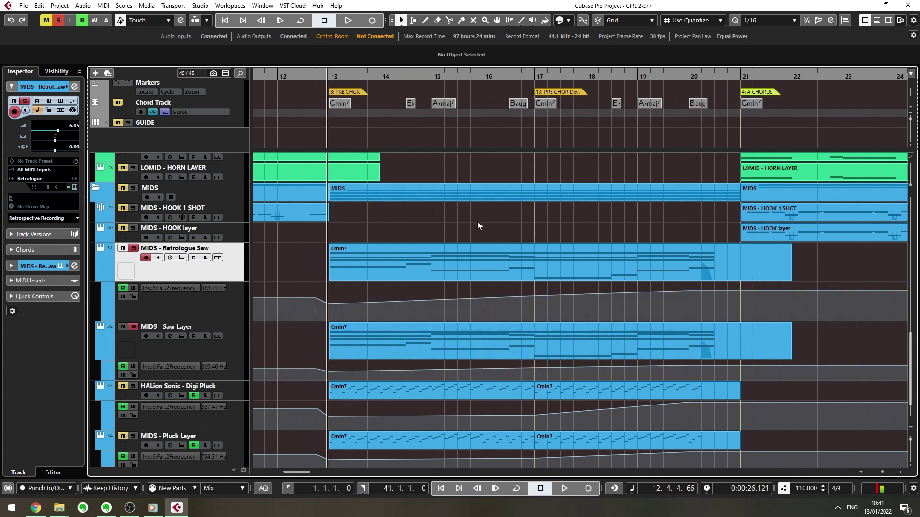
key("space")
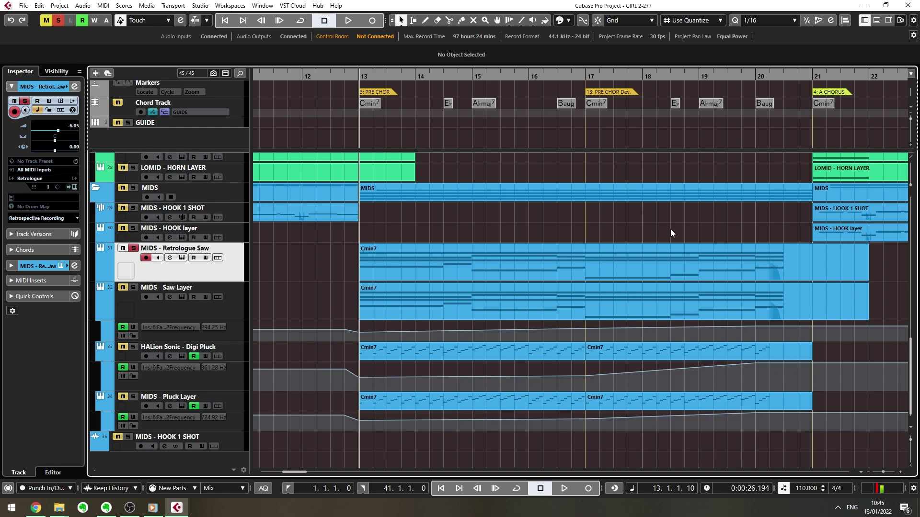
Insert StudioEQ in the seventh insert slot of the MIDS - Retrologue Saw channel and reposition its window
key("F3")
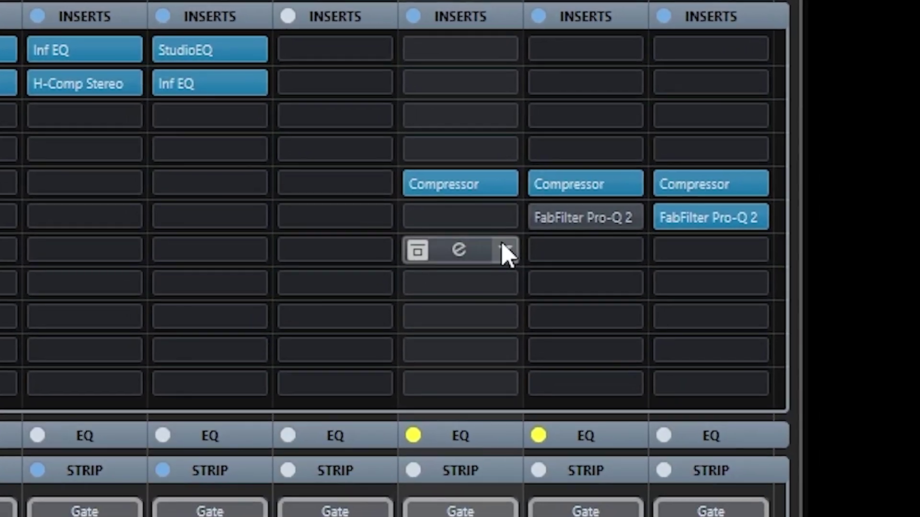
left_click(549, 234)
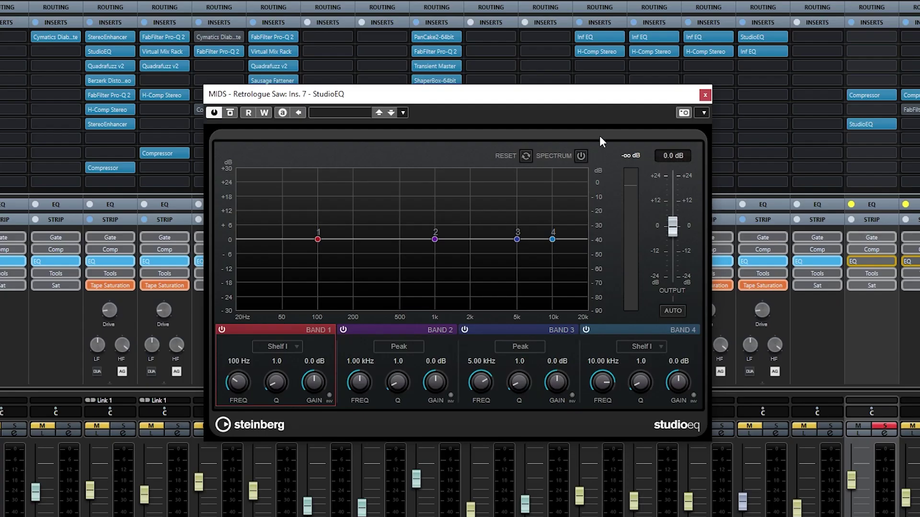
left_click_drag(598, 105, 645, 68)
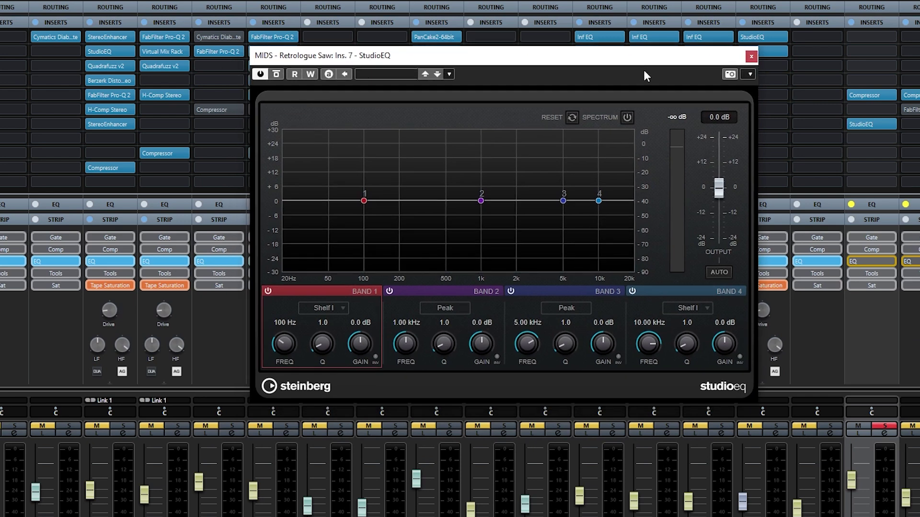
Turn off StudioEQ bands 2 and 3 and set band 4's filter type to Cut
left_click(389, 292)
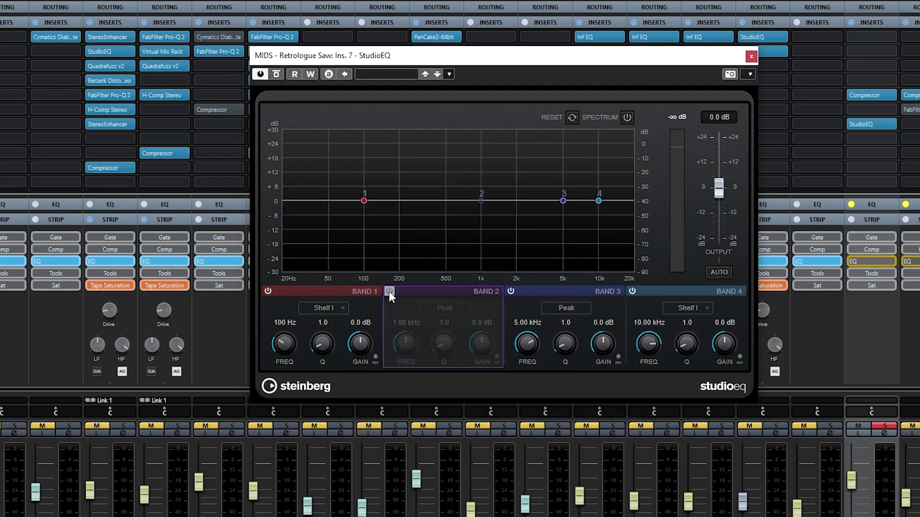
left_click(511, 292)
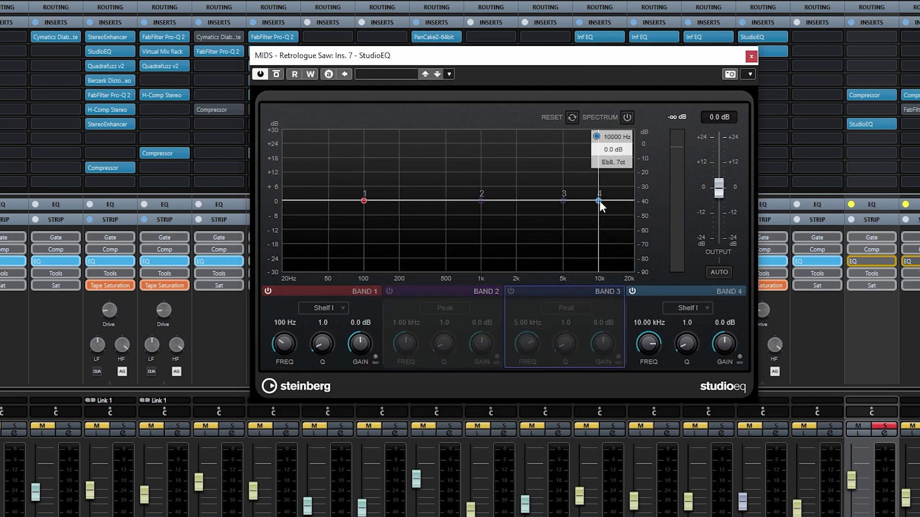
left_click(703, 310)
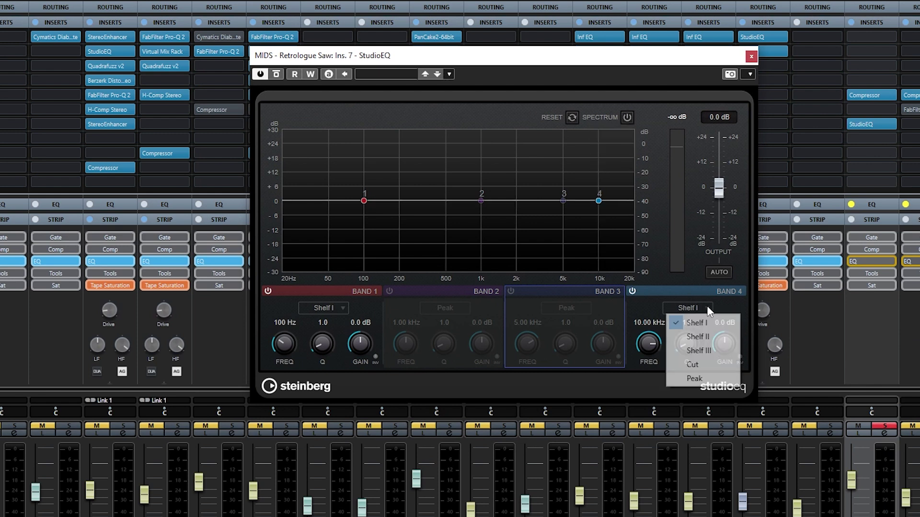
left_click(695, 364)
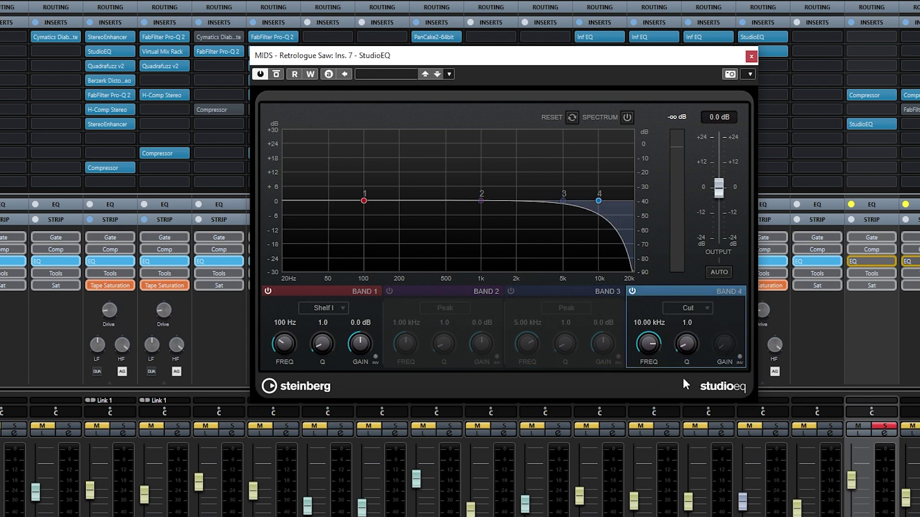
Set band 4 to 277 Hz with a Q of 5.4 and turn on the EQ's spectrum display
left_click_drag(646, 343, 640, 396)
left_click_drag(689, 345, 696, 298)
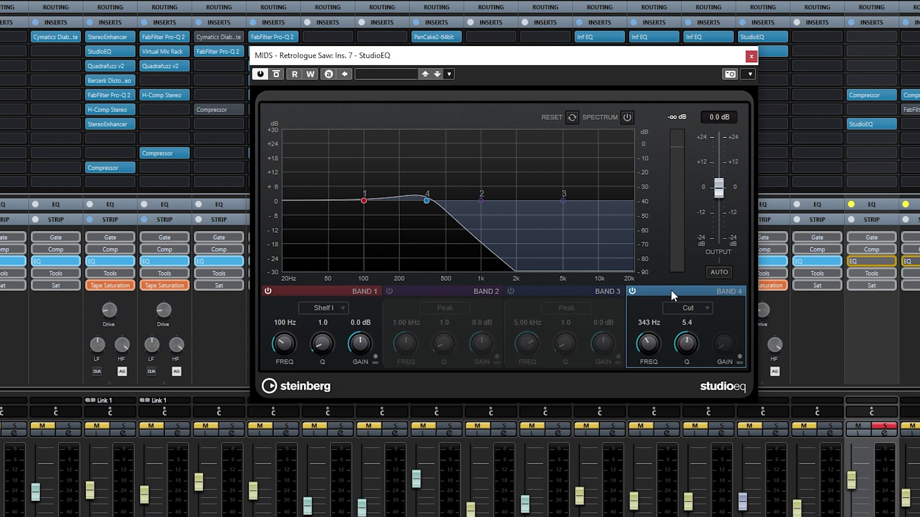
mouse_move(646, 352)
left_mouse_down()
mouse_move(641, 293)
mouse_move(642, 351)
left_mouse_up()
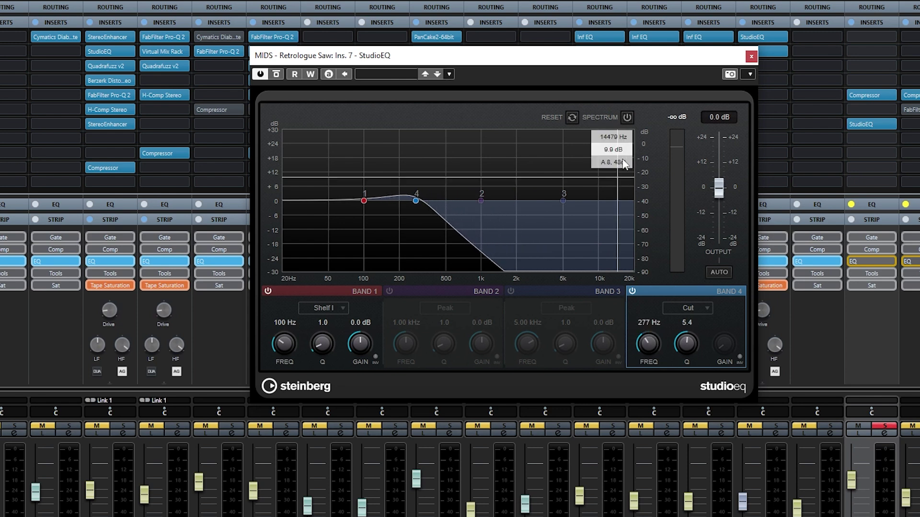
left_click(627, 121)
left_click_drag(730, 61, 780, 44)
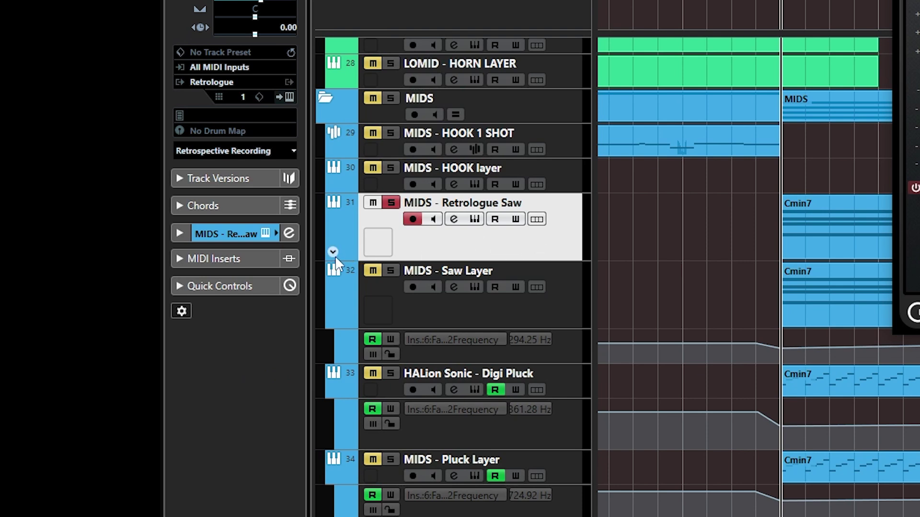
Reveal an automation lane under MIDS - Retrologue Saw and assign it to StudioEQ's Band4 FreqHFL parameter
left_click(333, 252)
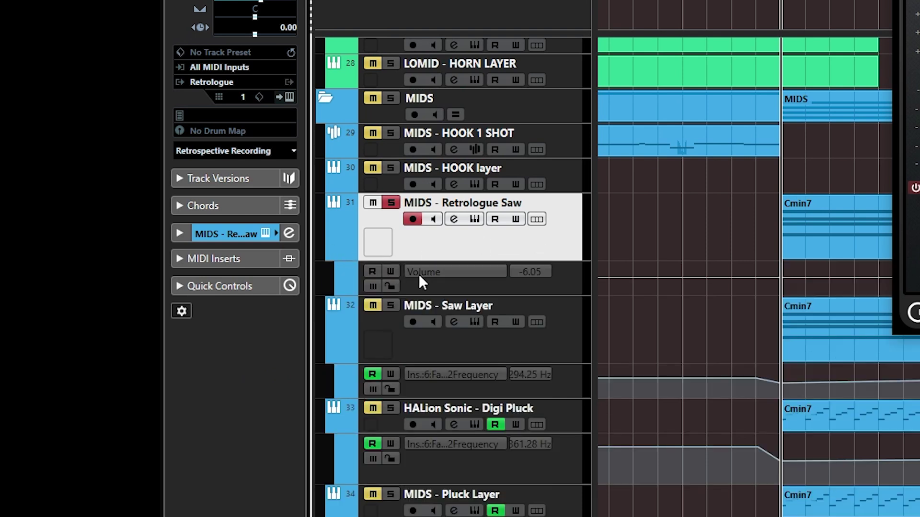
left_click(433, 272)
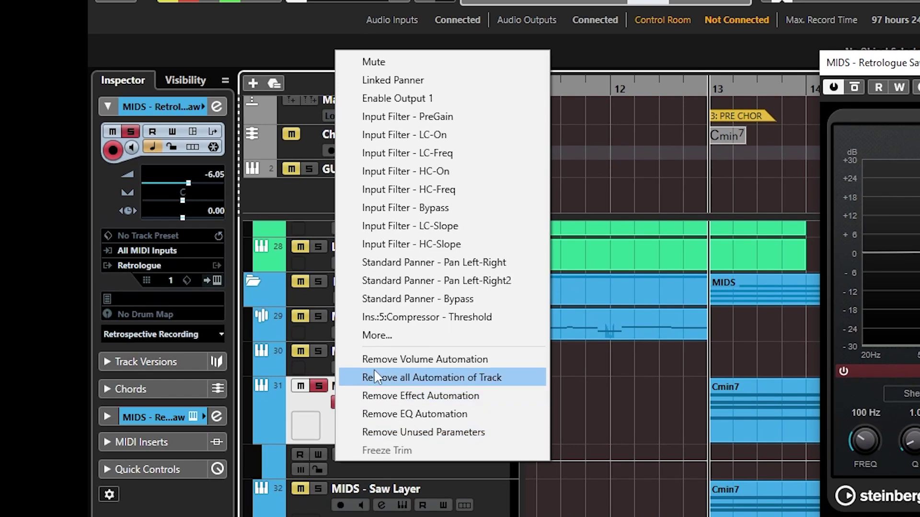
left_click(389, 332)
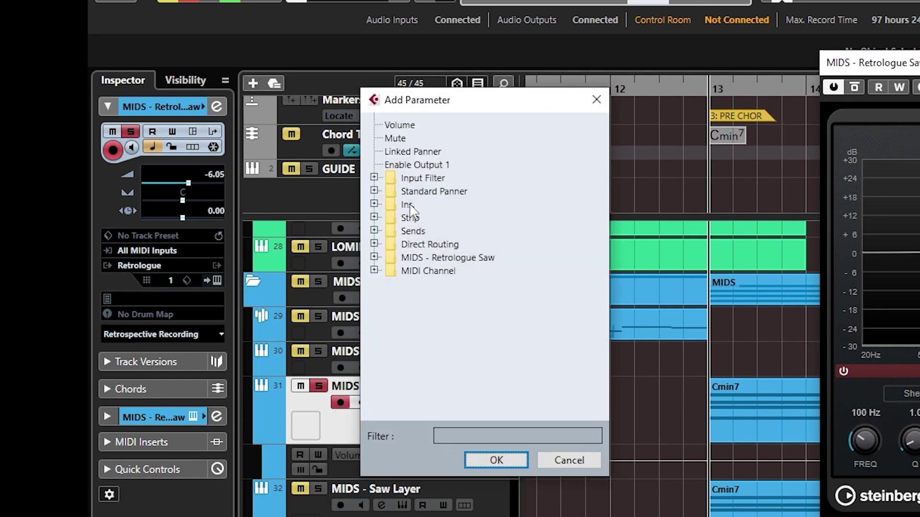
left_click(374, 205)
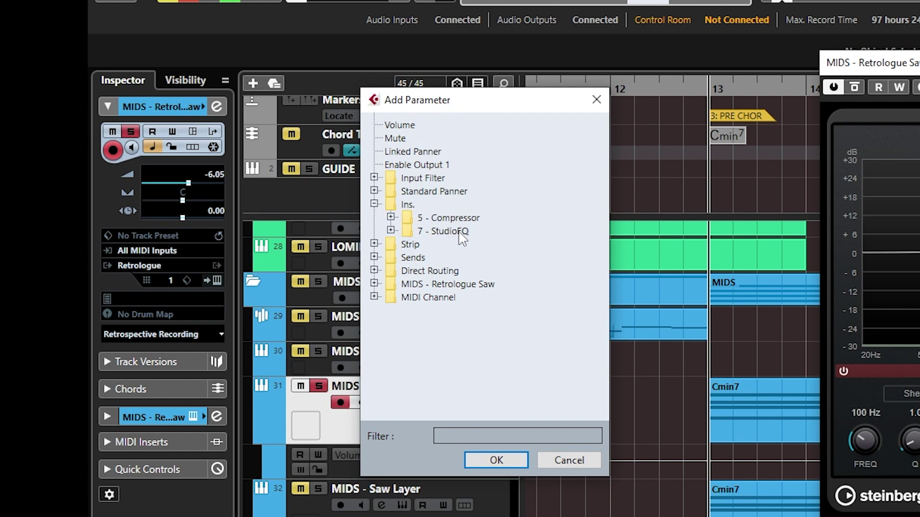
left_click(391, 231)
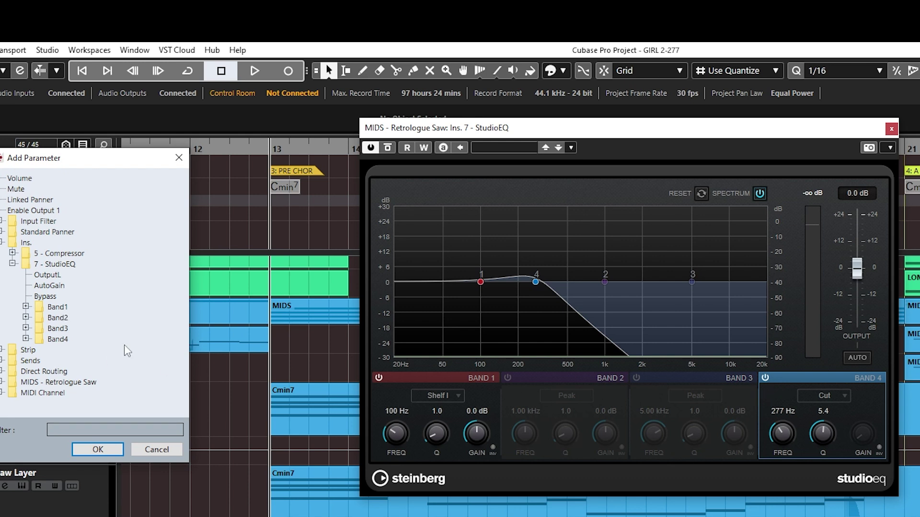
left_click(25, 339)
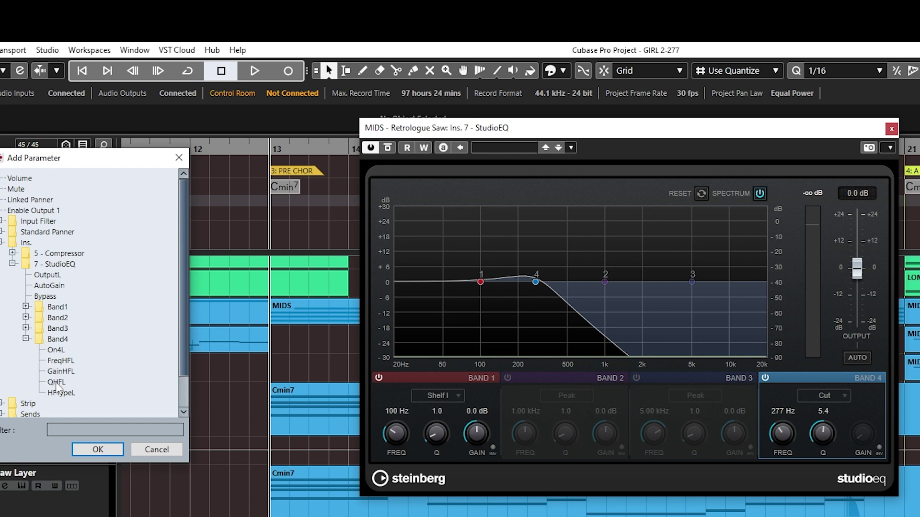
left_click(70, 364)
left_click(98, 451)
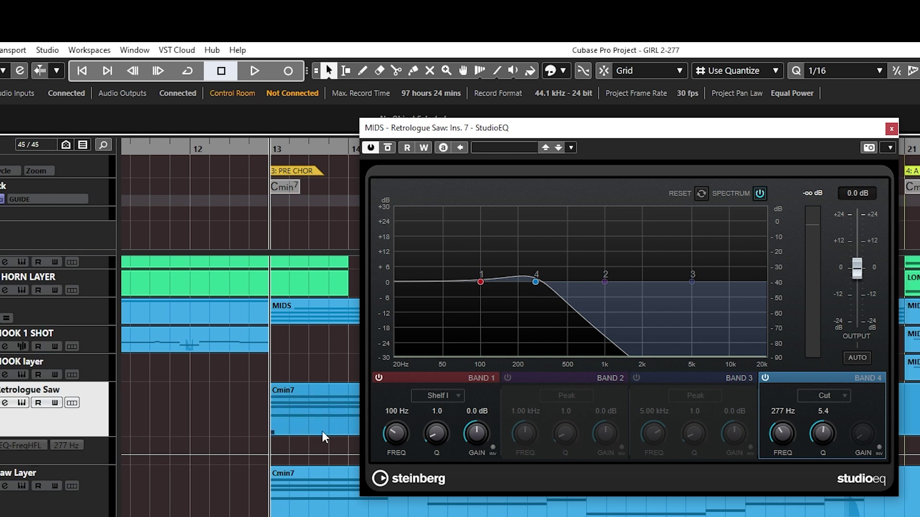
Enlarge the FreqHFL automation lane and place 277 Hz points just before bar 13 and around bar 21
left_click_drag(96, 463, 84, 485)
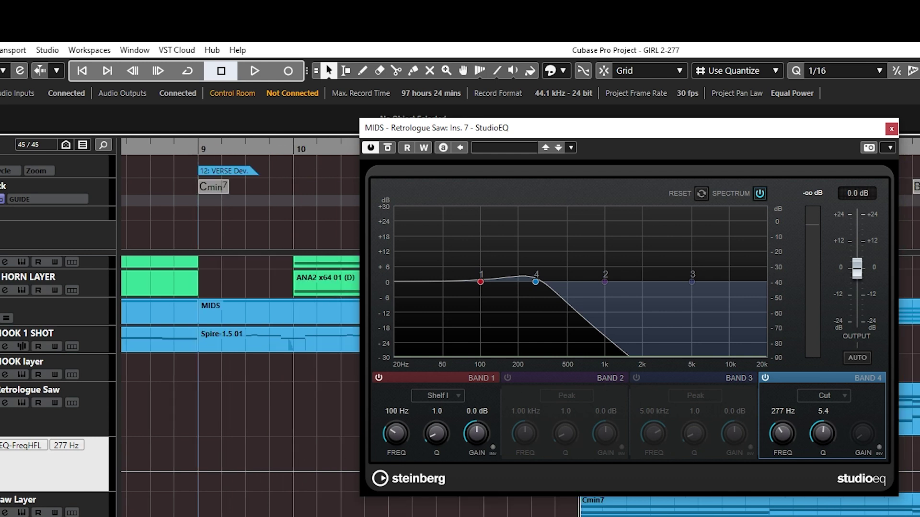
left_click_drag(829, 134, 428, 108)
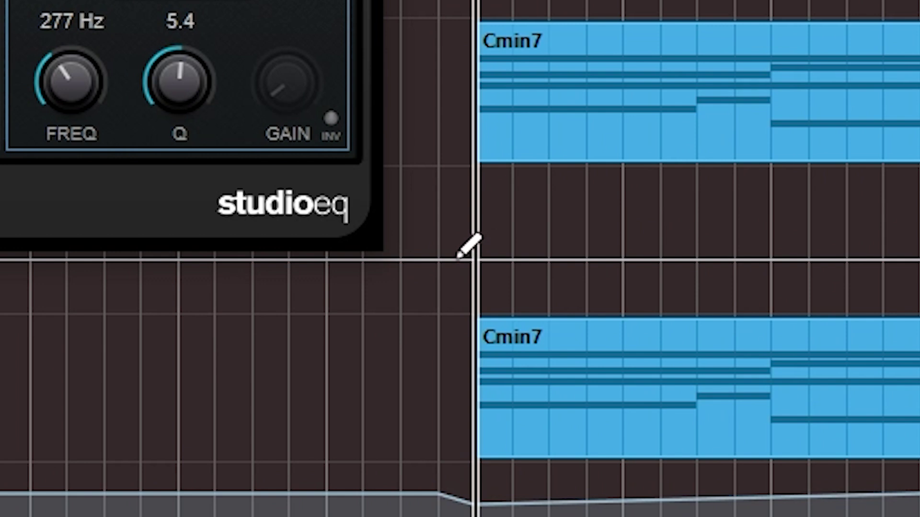
left_click(456, 258)
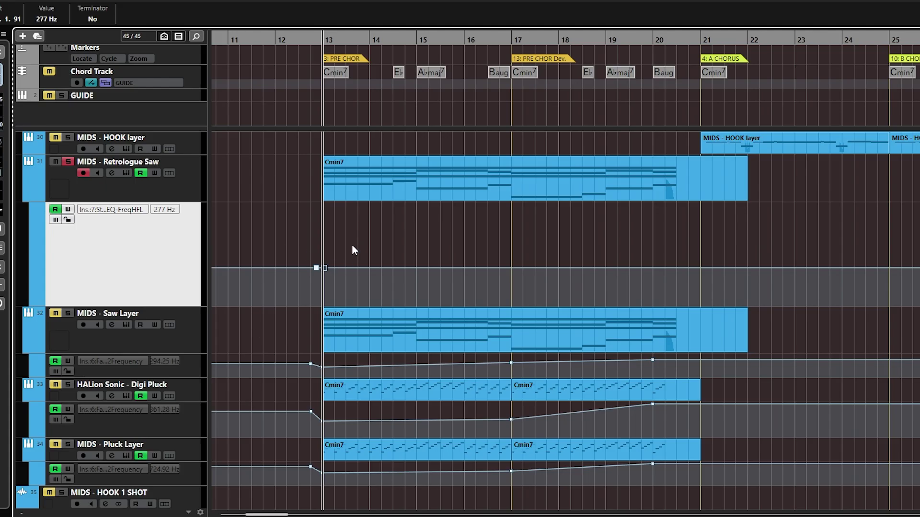
key("Delete")
left_click_drag(317, 272, 322, 222)
key("ctrl+z")
left_click(308, 268)
Move the bar 21 automation point to just before bar 20 at 10.50 kHz to create a rising filter sweep
mouse_move(317, 269)
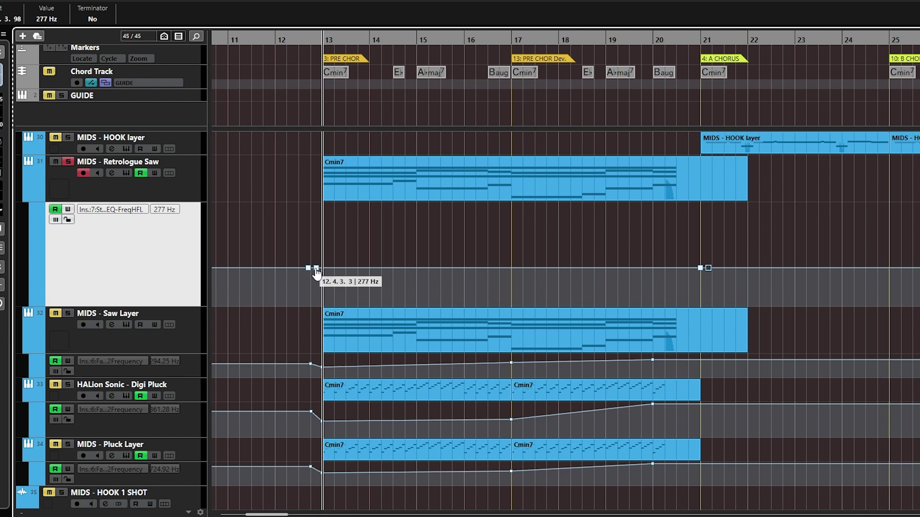
mouse_move(702, 271)
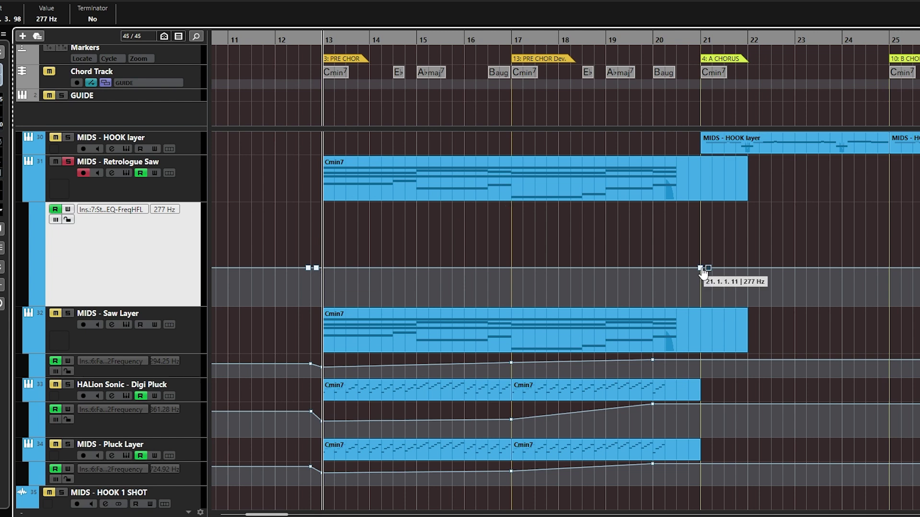
left_click_drag(701, 268, 653, 223)
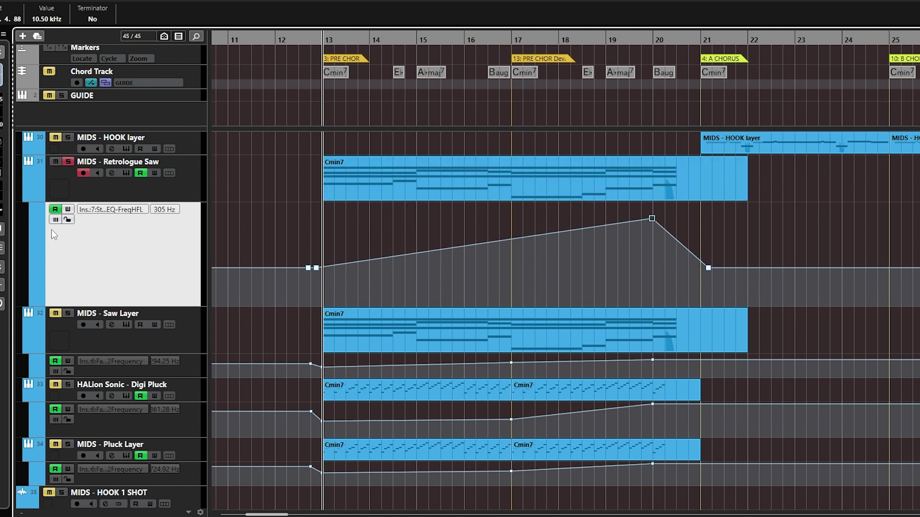
Reopen the Retrologue Saw's StudioEQ from the mixer and play from just before bar 13 to watch the filter sweep
key("F3")
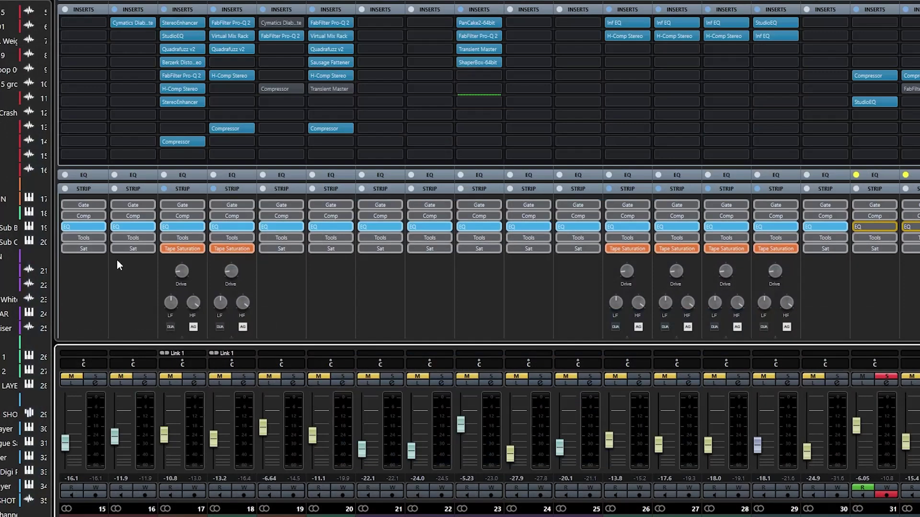
left_click(881, 102)
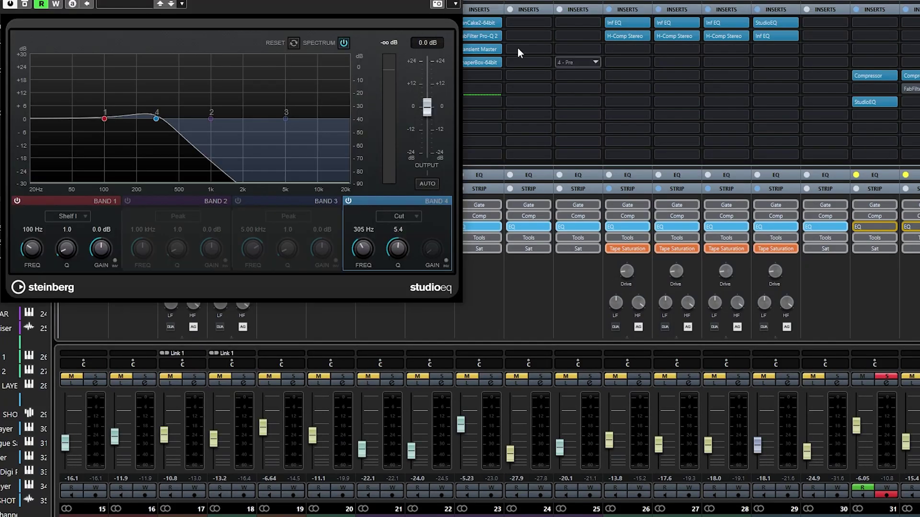
key("F3")
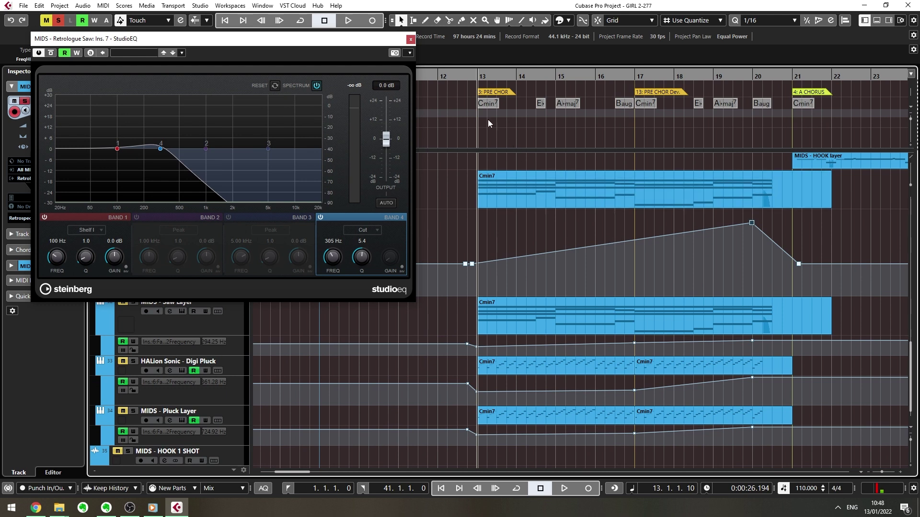
left_click(468, 72)
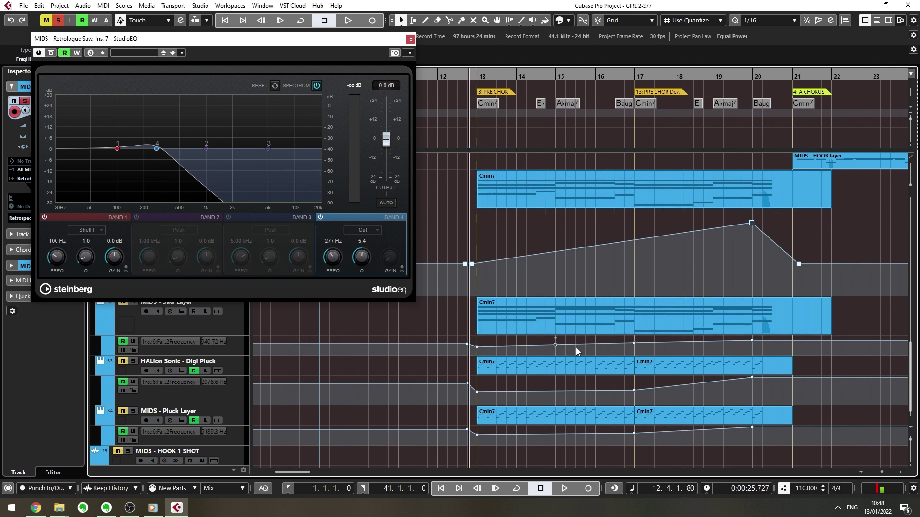
key("space")
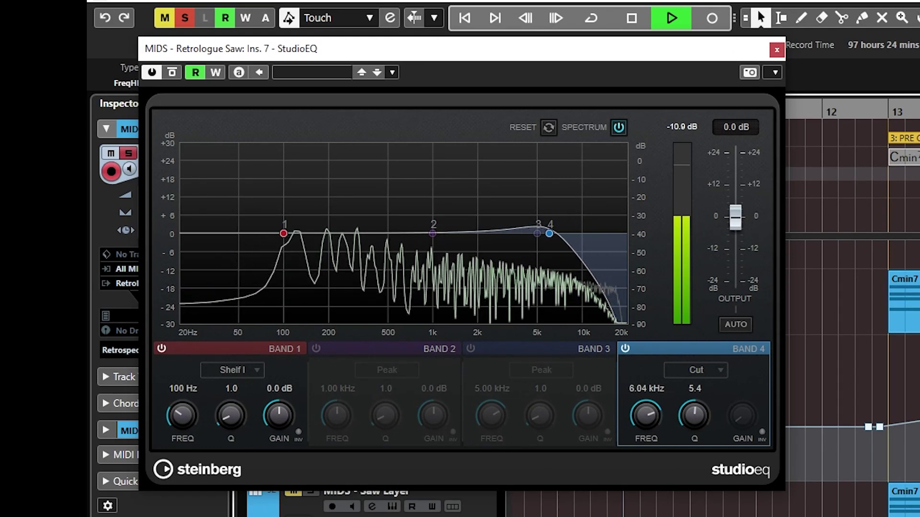
key("space")
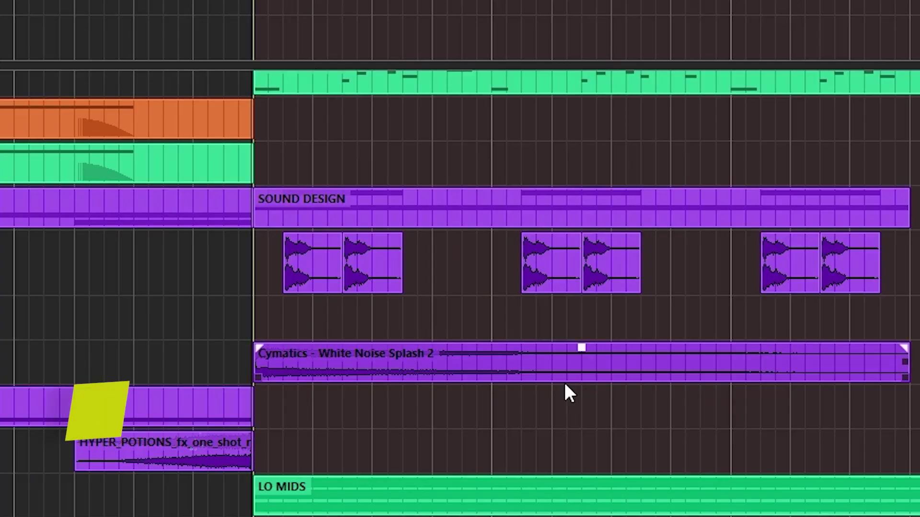
Solo the FX - Cymatics White Noise Splash 2 track and play it through the pre-chorus
key("space")
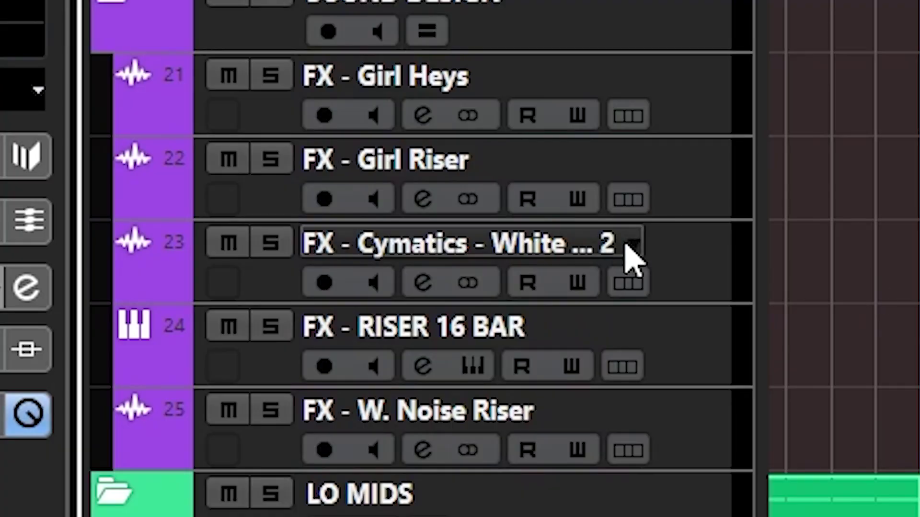
left_click(640, 271)
left_click(270, 243)
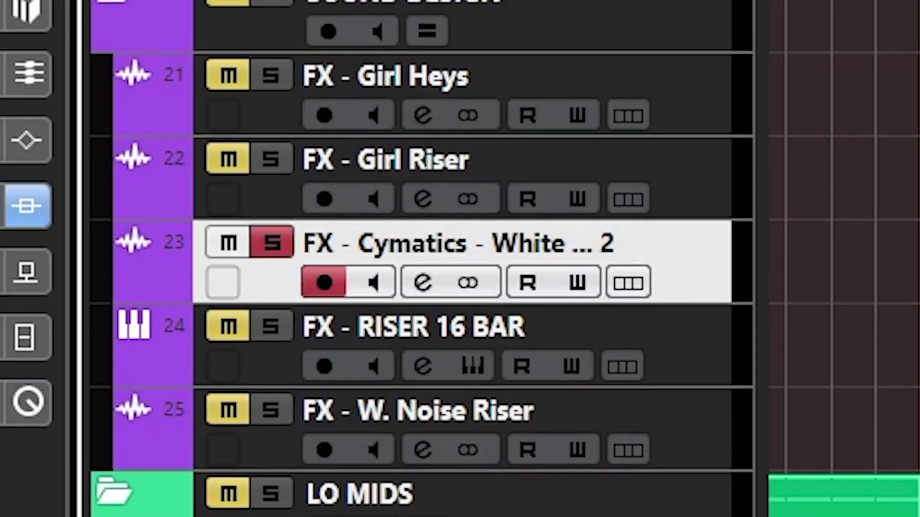
key("space")
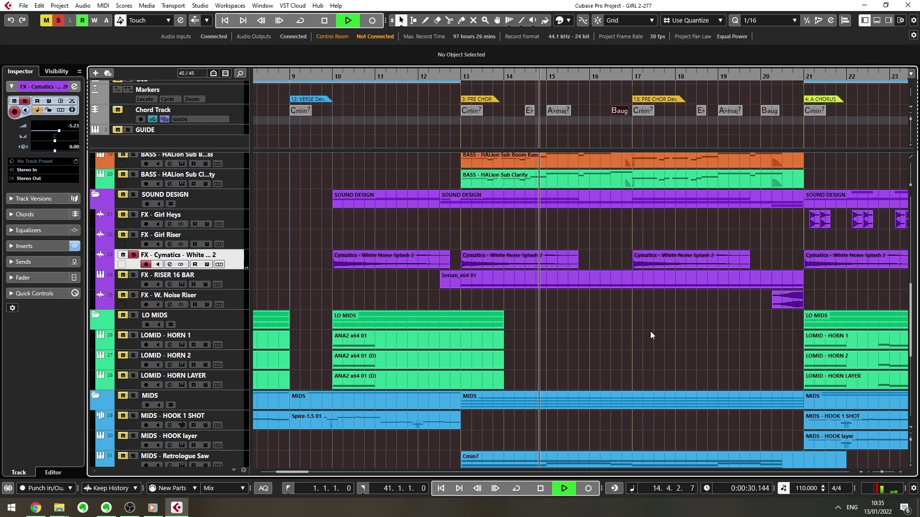
Solo the FX - RISER 16 BAR track in place of the white noise splash and play it through the pre-chorus
key("space")
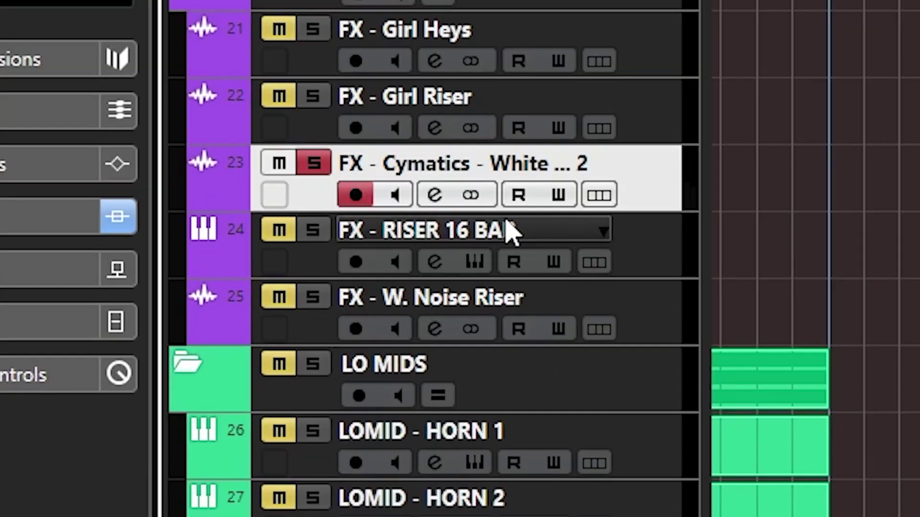
left_click(312, 230)
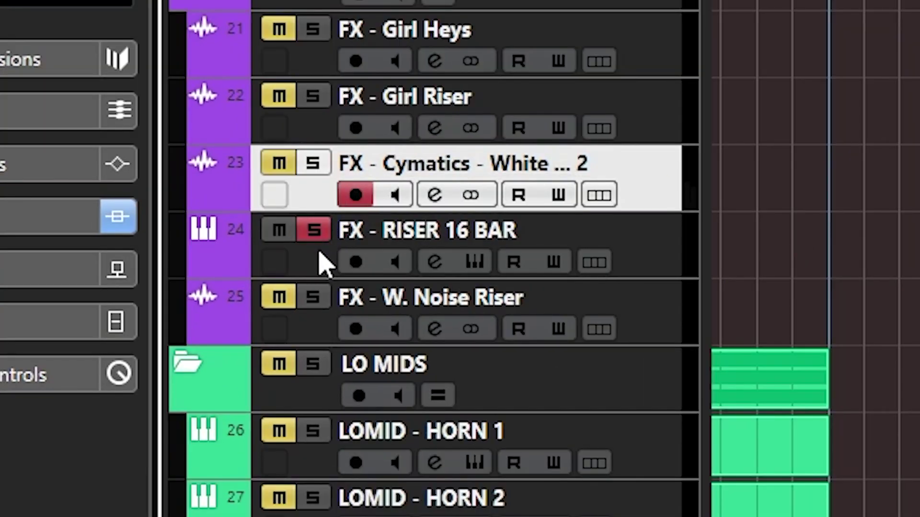
left_click(318, 257)
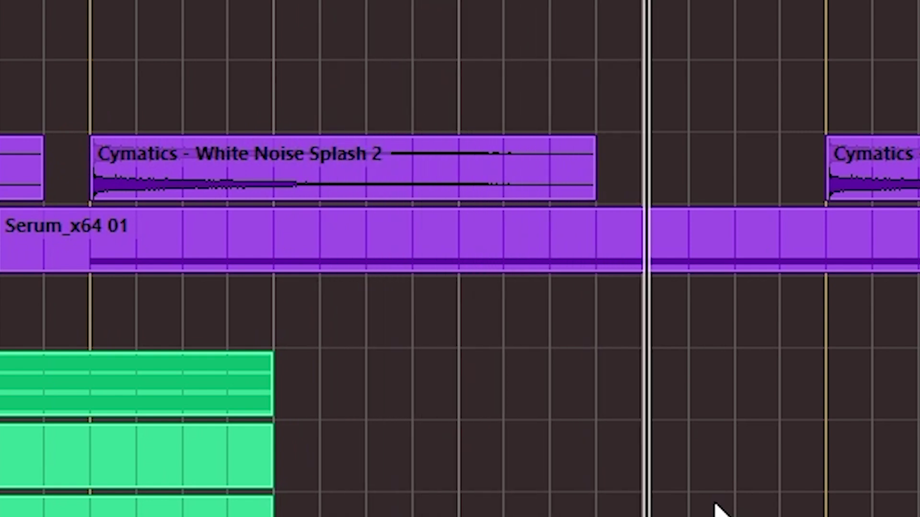
key("space")
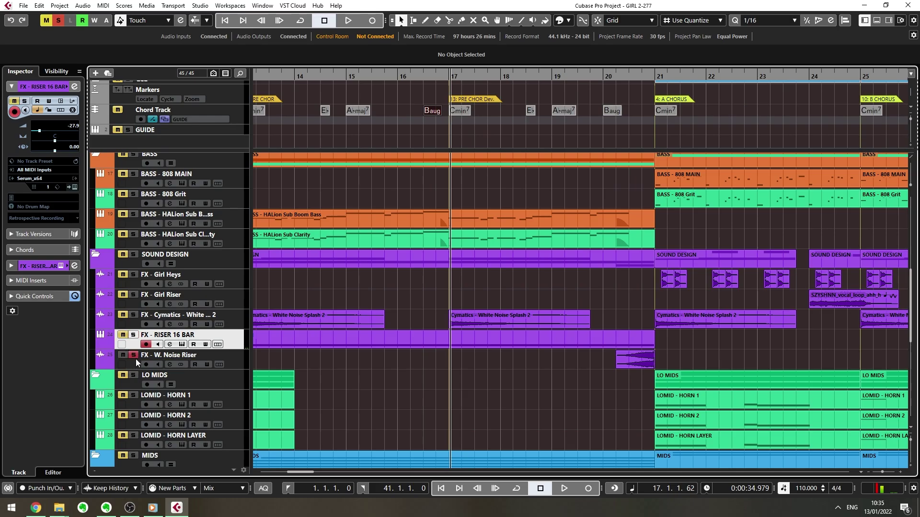
Solo the FX - W. Noise Riser and KIT - FILL 3 tracks together and play the transition leading into the chorus at bar 21
left_click(195, 356)
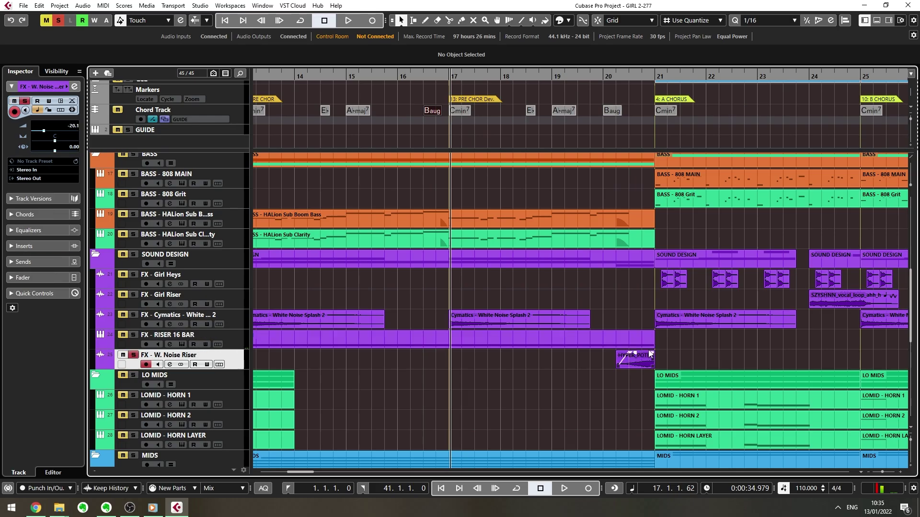
key("h")
key("h")
left_click_drag(667, 345, 454, 373)
left_click_drag(651, 254, 616, 282)
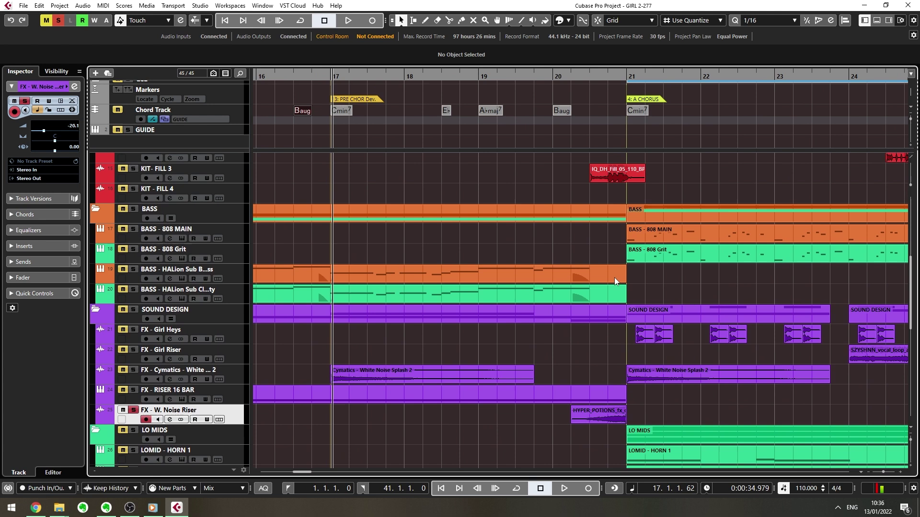
left_click_drag(583, 244, 554, 385)
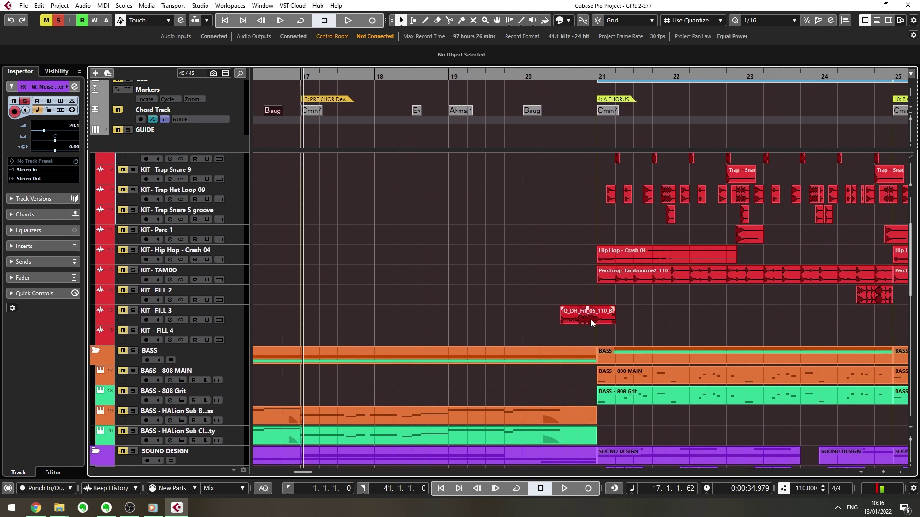
left_click_drag(503, 331, 554, 148)
left_click(126, 283)
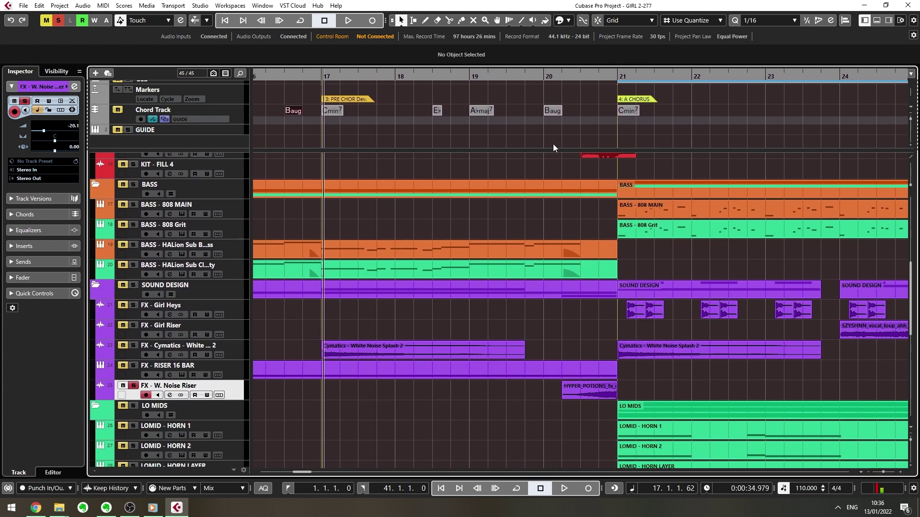
key("space")
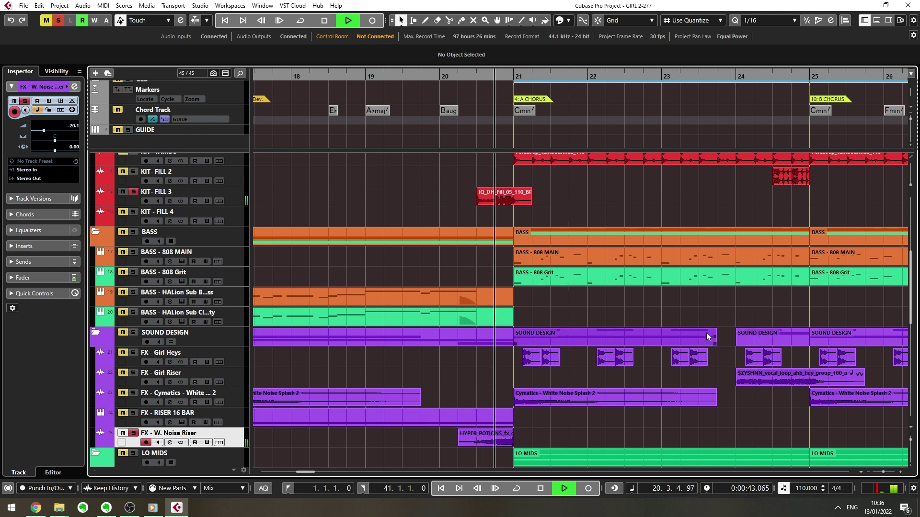